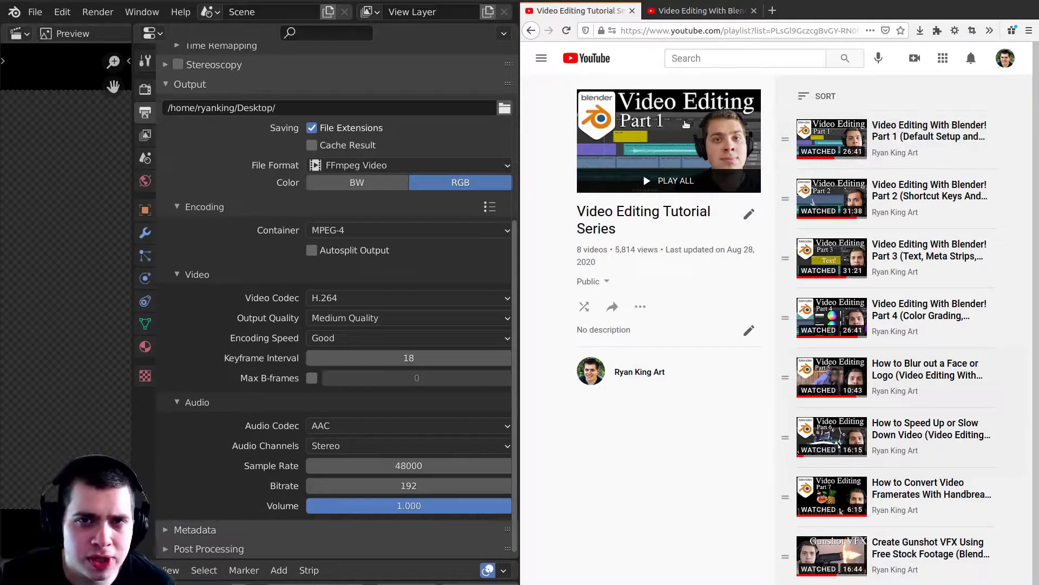
Step: Keep FFmpeg Video as Blender's output format and review the available audio codecs
left_click(345, 168)
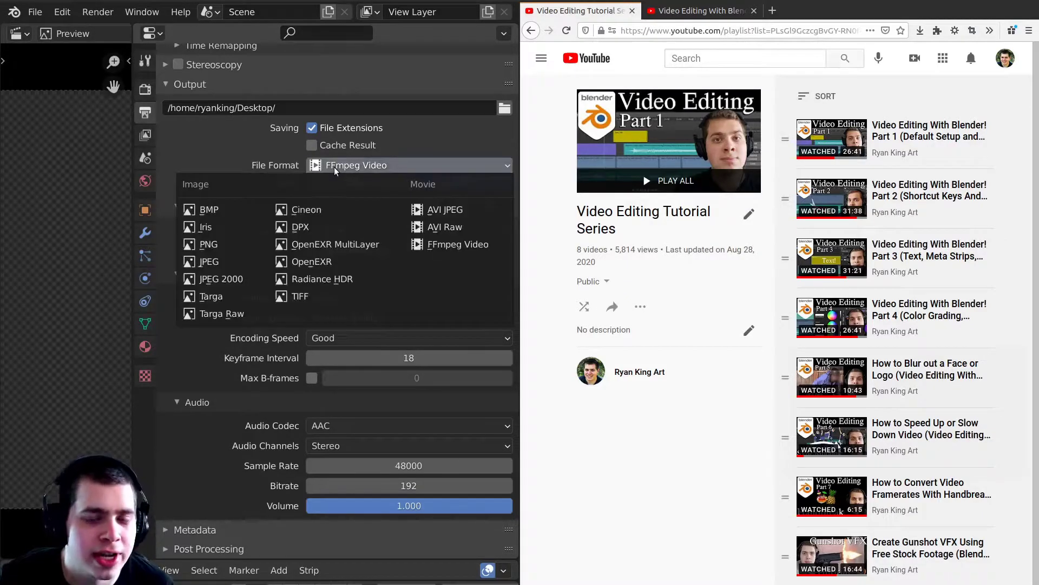
left_click(341, 166)
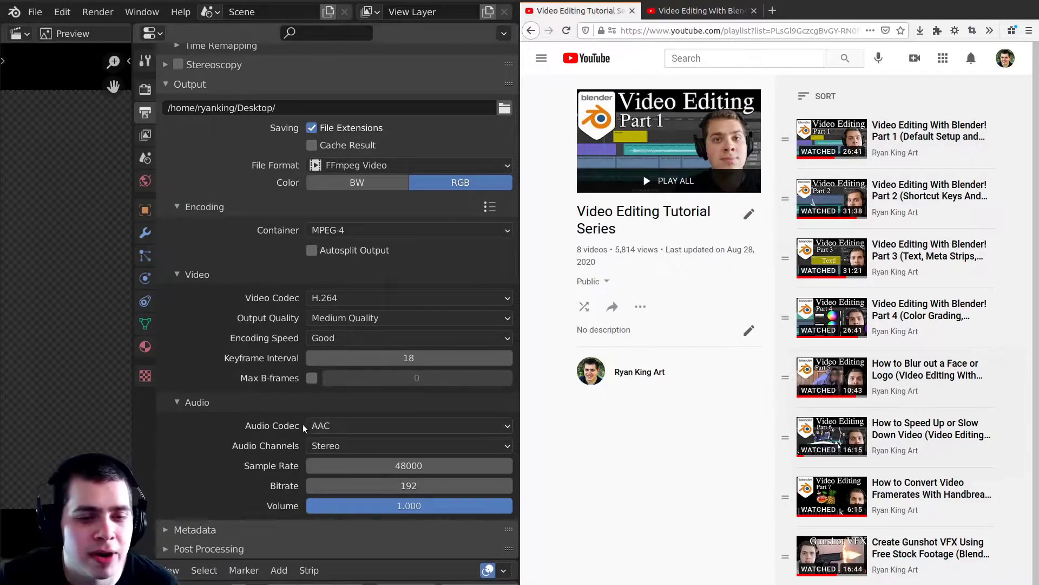
left_click(381, 428)
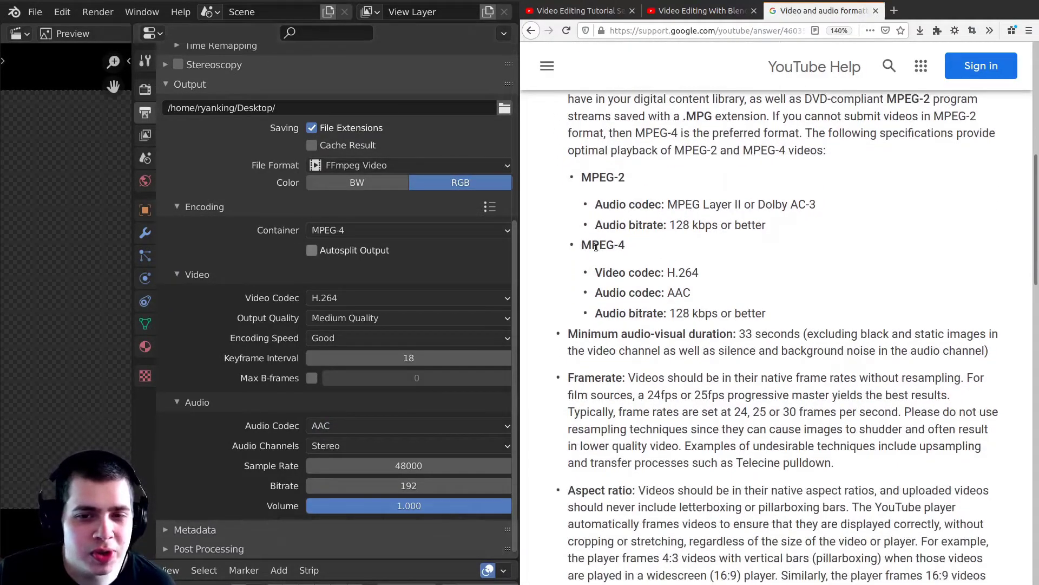
Step: Highlight AAC and MPEG-4 on the YouTube Help page, then keep MPEG-4 as Blender's container
left_click_drag(667, 293, 692, 292)
left_click(699, 296)
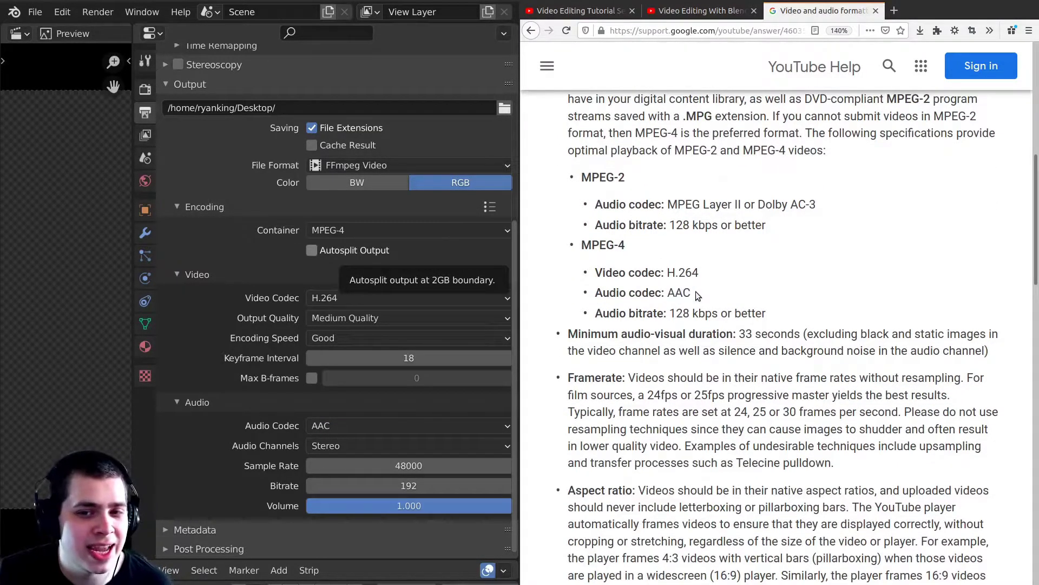
left_click_drag(581, 246, 624, 245)
left_click(650, 252)
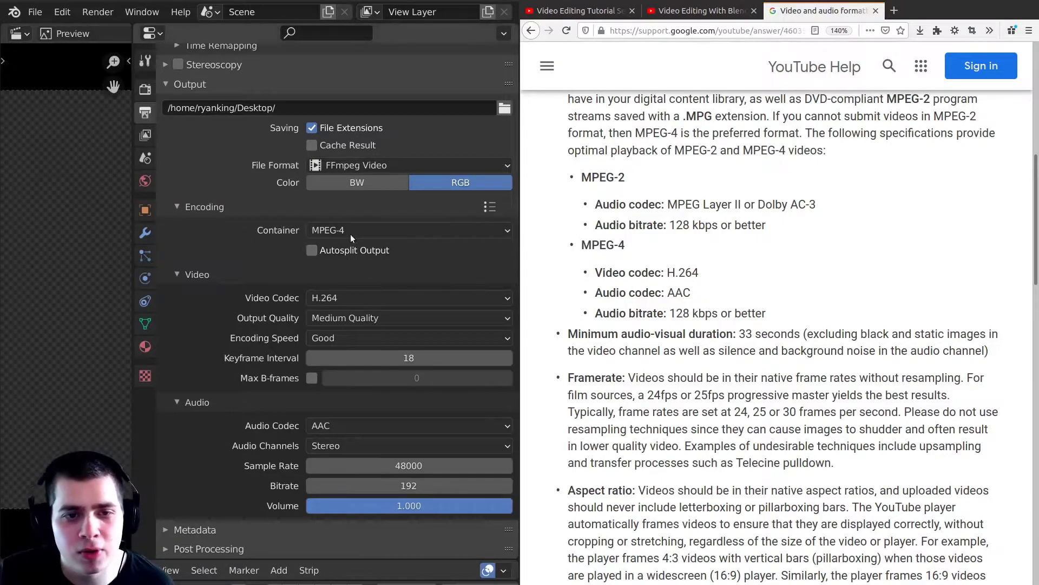
left_click(340, 229)
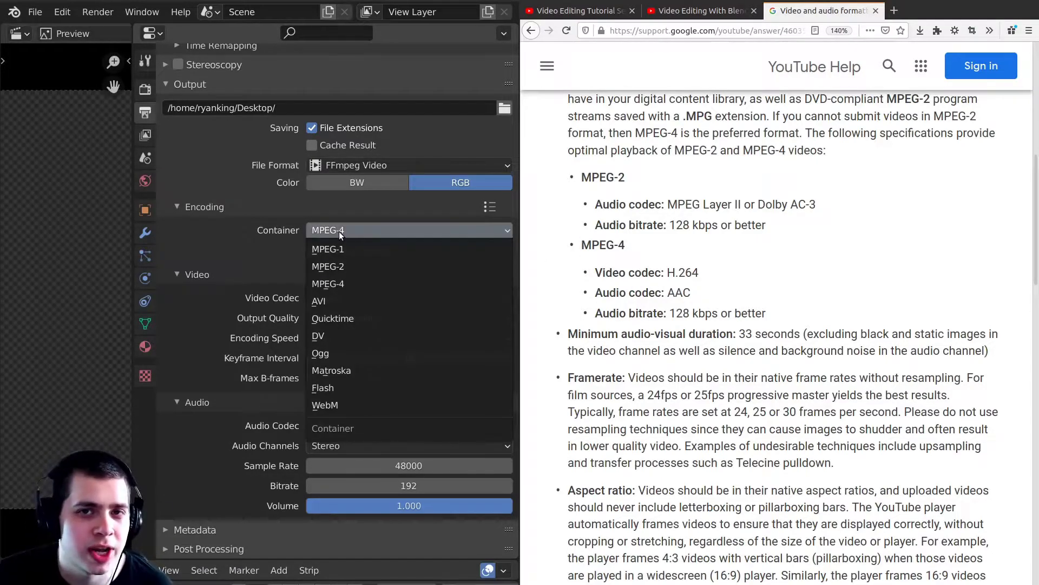
left_click(339, 231)
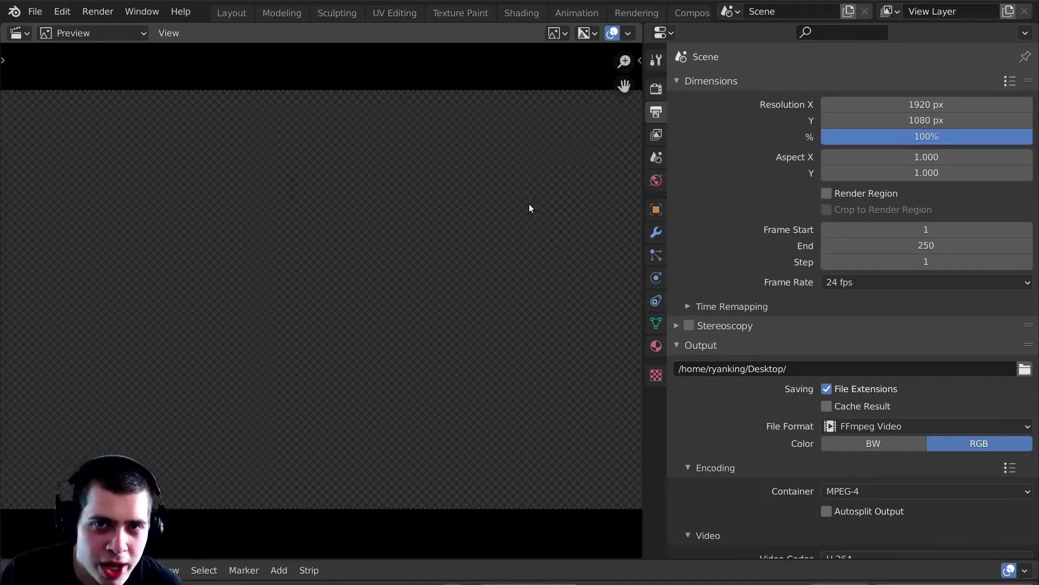
scroll(715, 260, "down", 3)
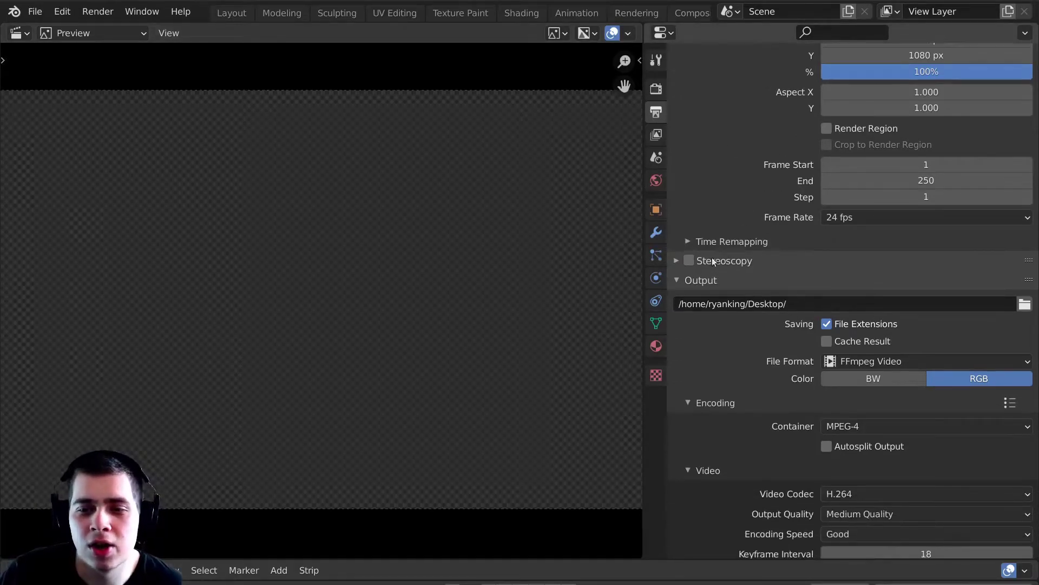
scroll(743, 305, "down", 3)
left_click(860, 296)
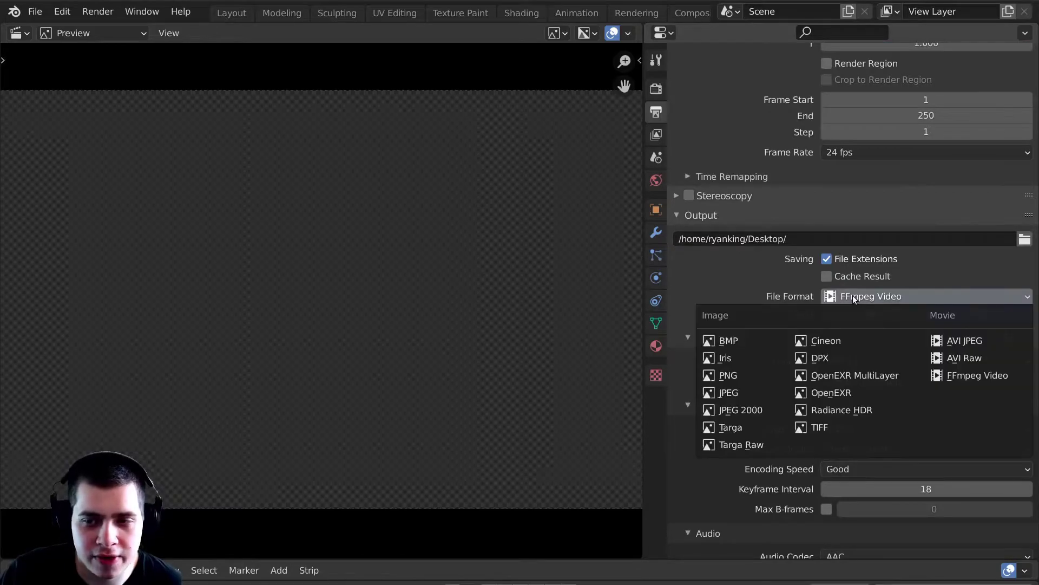
left_click(966, 375)
scroll(852, 252, "down", 1)
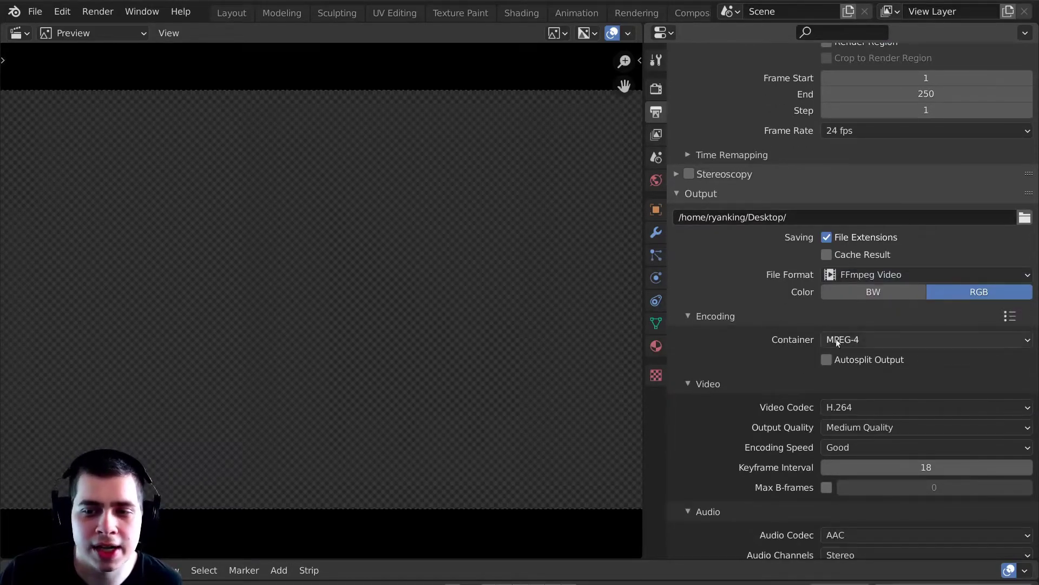
left_click(864, 338)
left_click(864, 339)
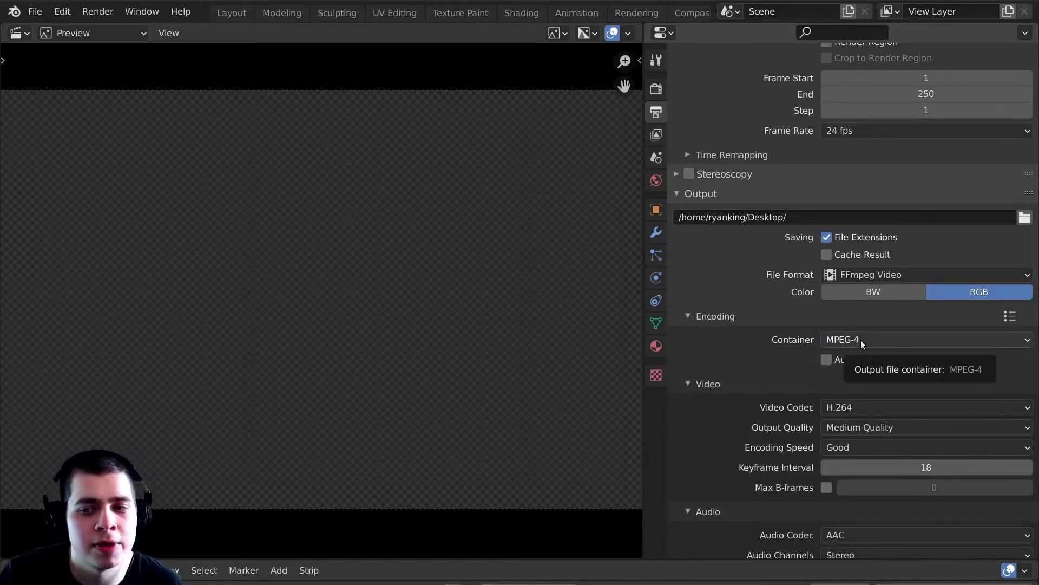
scroll(860, 340, "down", 2)
scroll(753, 294, "down", 1)
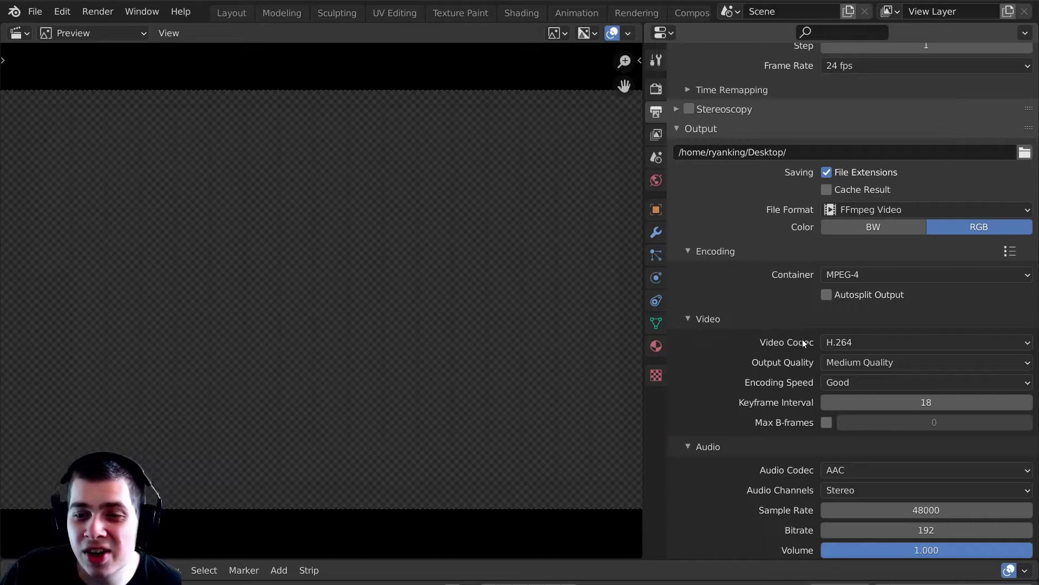
left_click(863, 342)
left_click(863, 343)
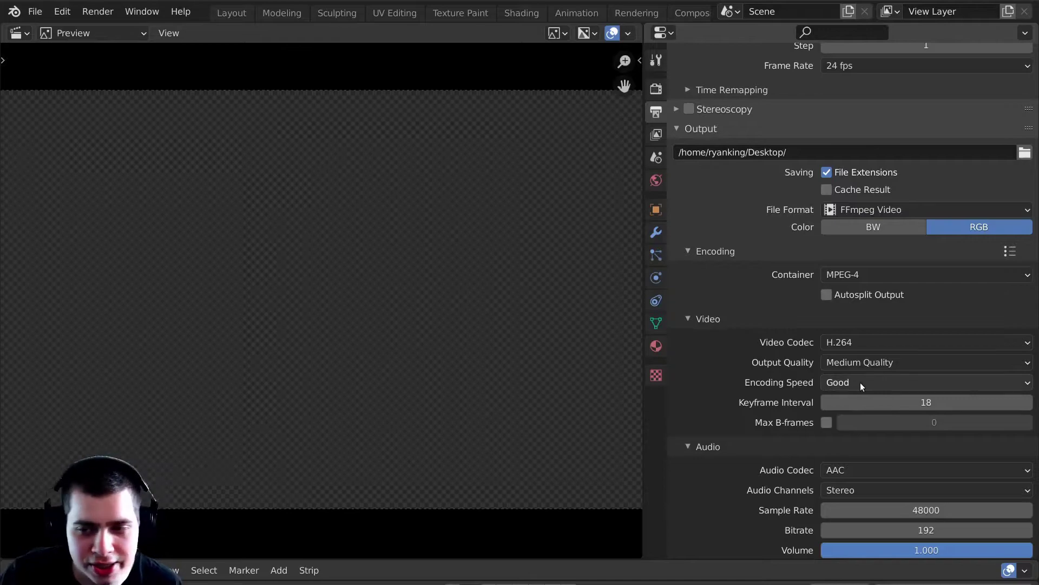
scroll(857, 376, "down", 2)
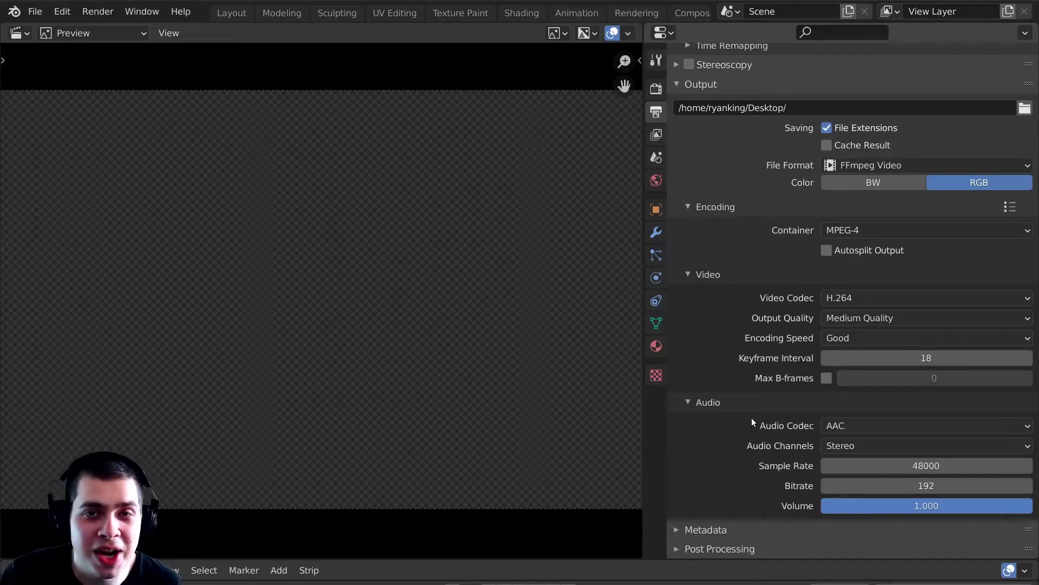
left_click(861, 423)
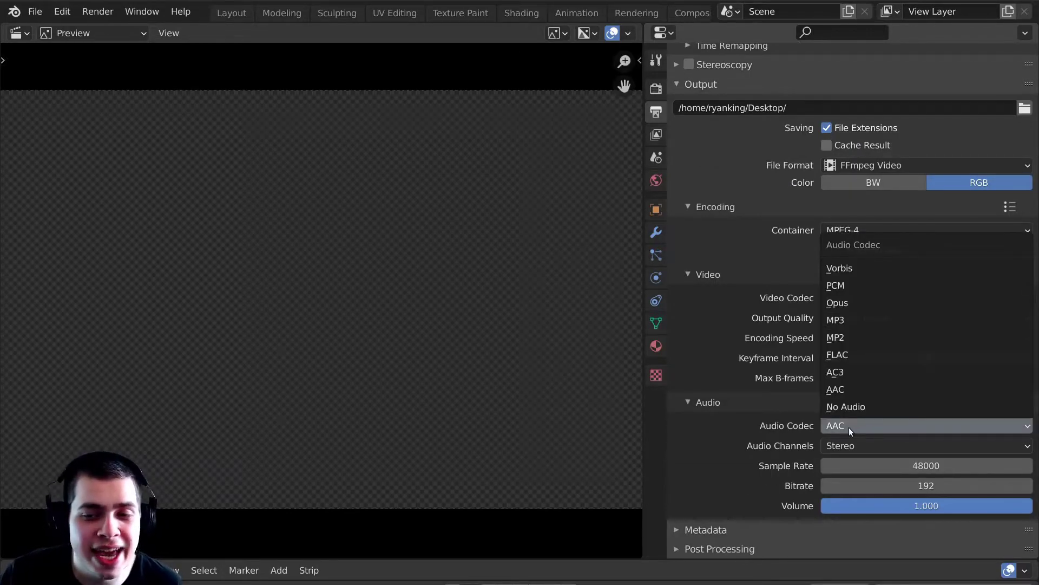
left_click(850, 428)
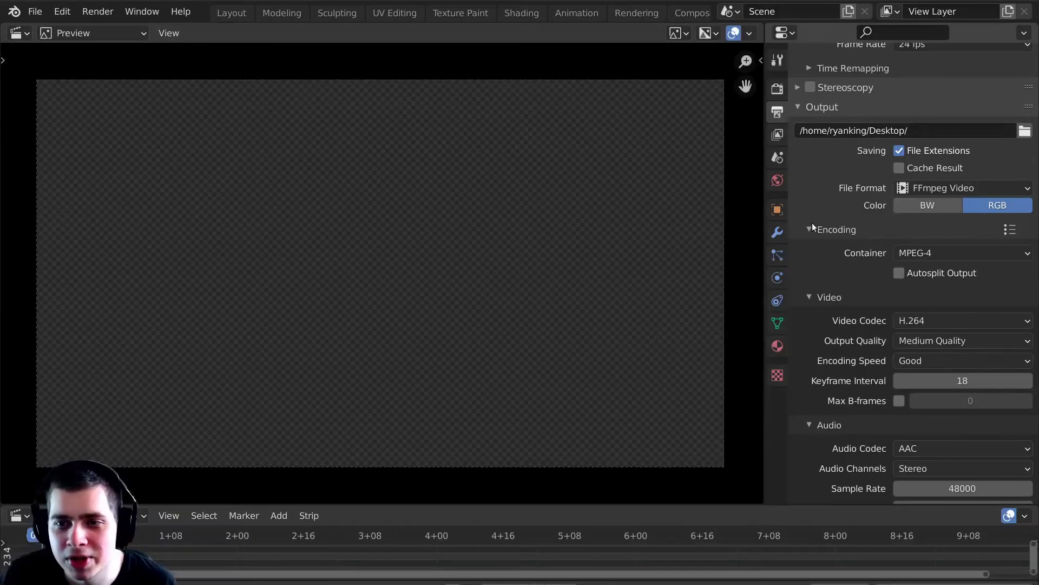
Step: Save the startup file from File > Defaults, then recheck the H.264/AAC settings under Encoding
left_click(813, 229)
left_click(798, 347)
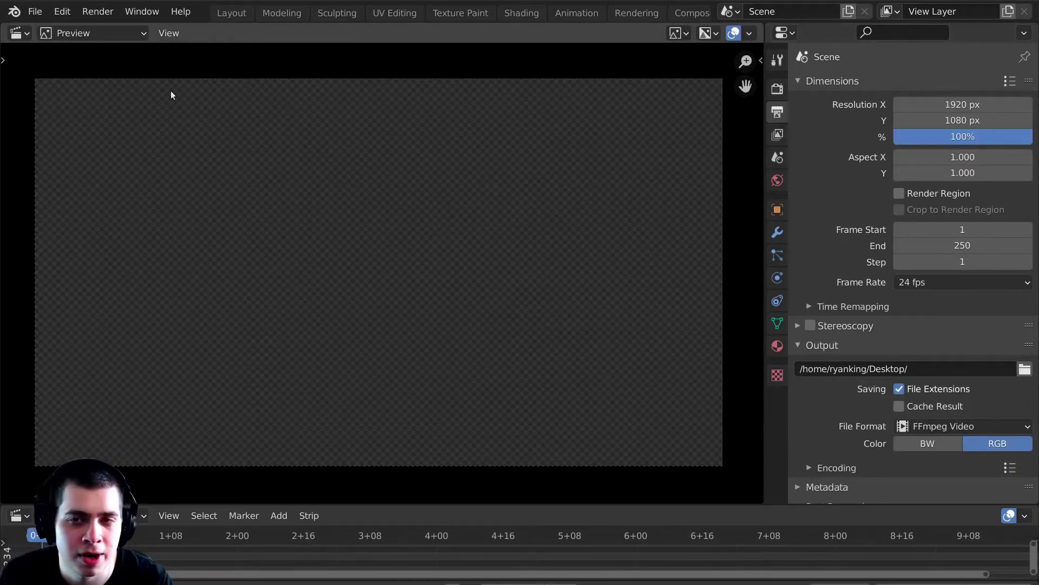
left_click(37, 11)
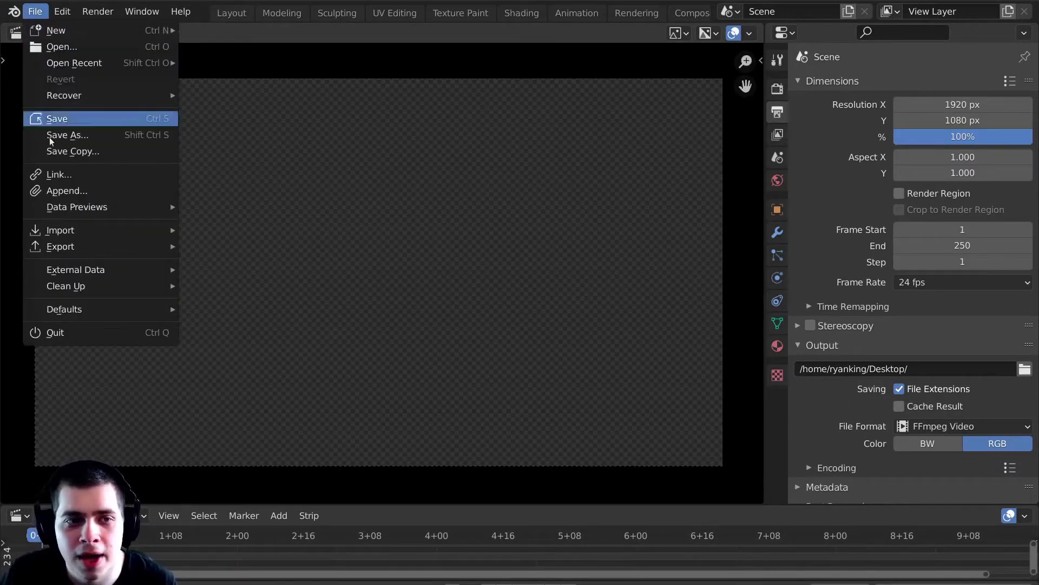
mouse_move(65, 309)
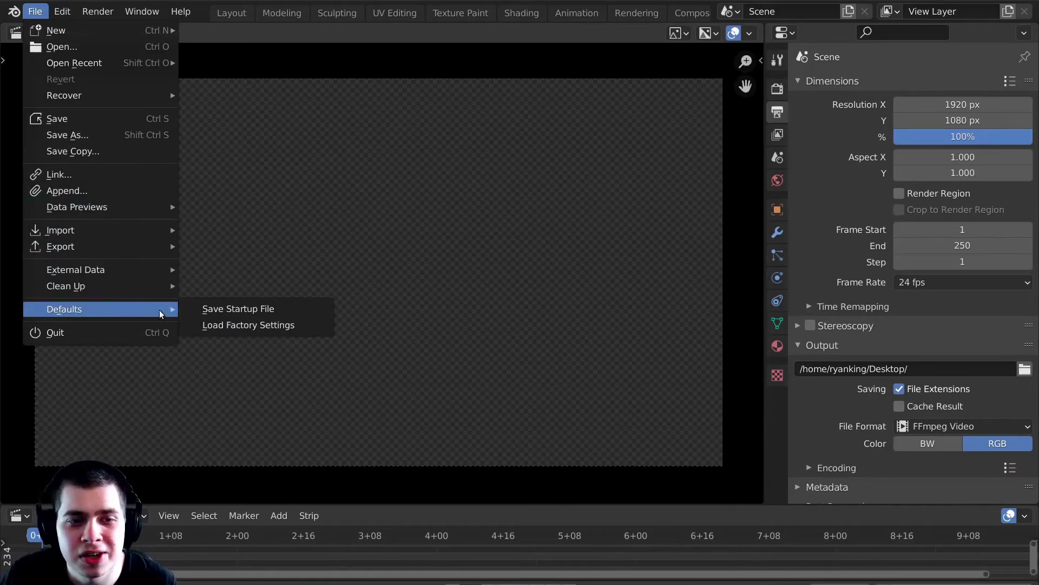
left_click(197, 308)
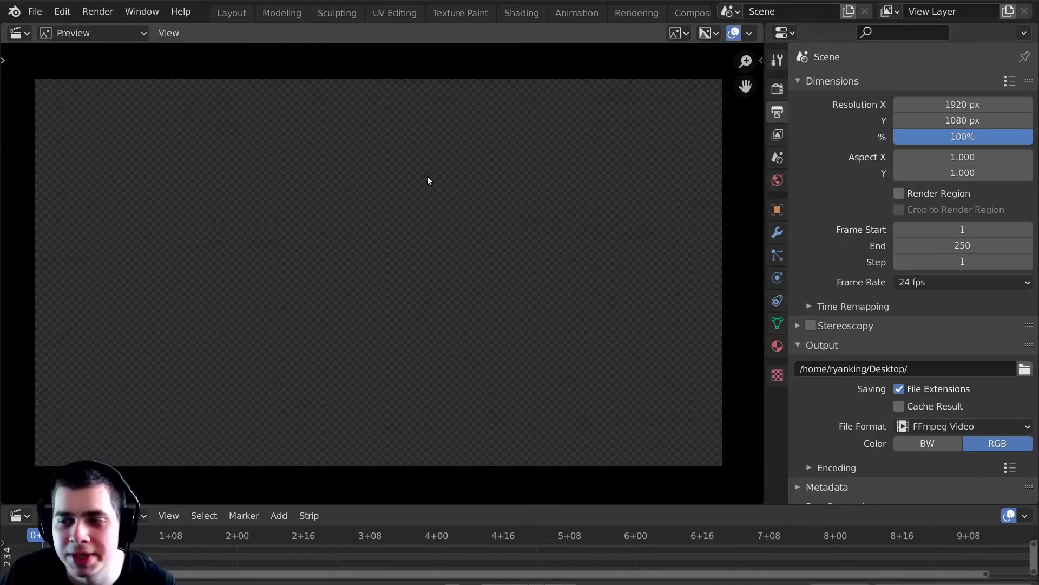
scroll(897, 250, "down", 2)
left_click(837, 455)
scroll(957, 274, "down", 3)
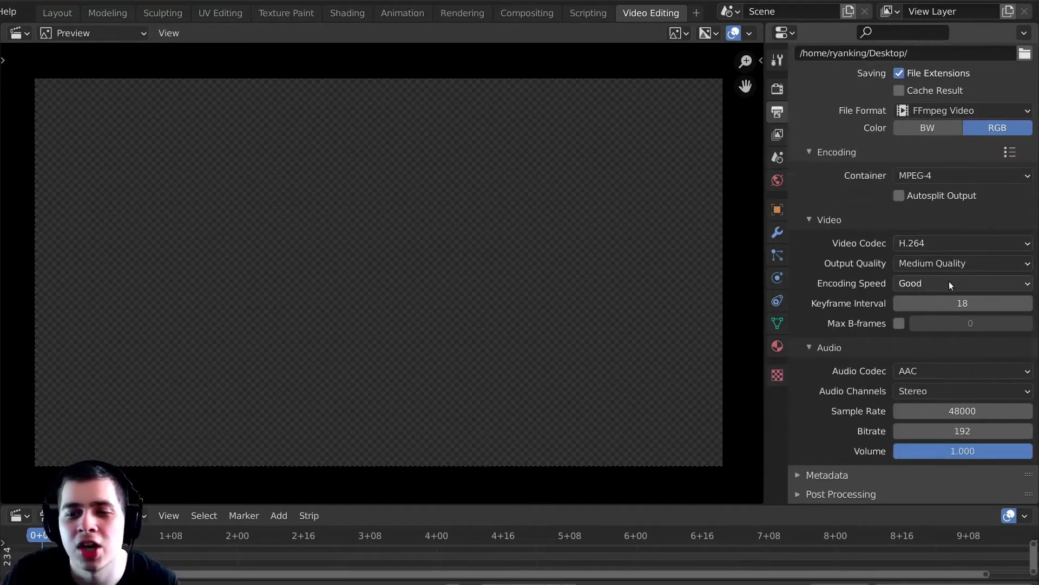